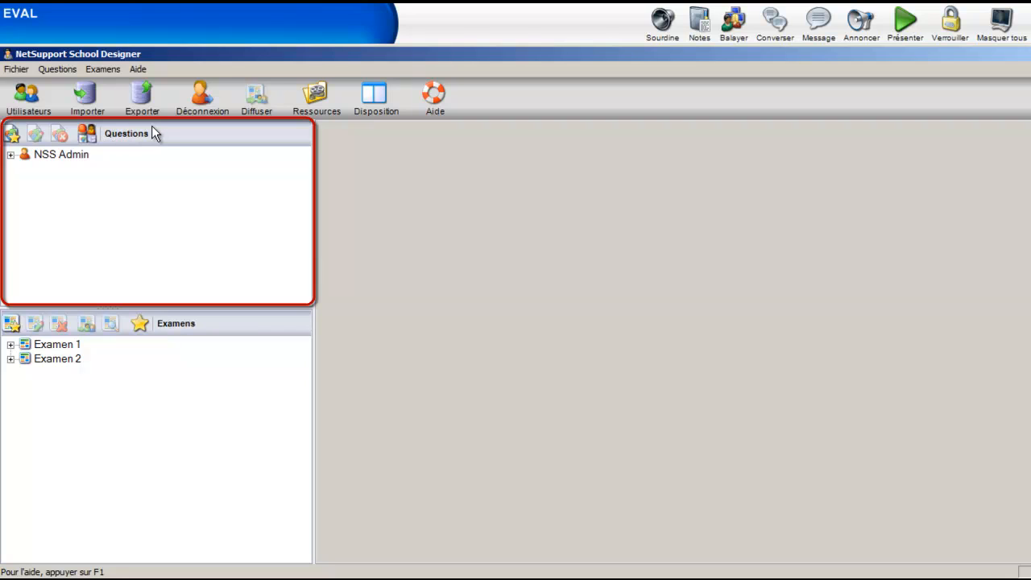
# View the question list grouped by Niveau, by Sujet and by Type in turn
pyautogui.click(89, 133)
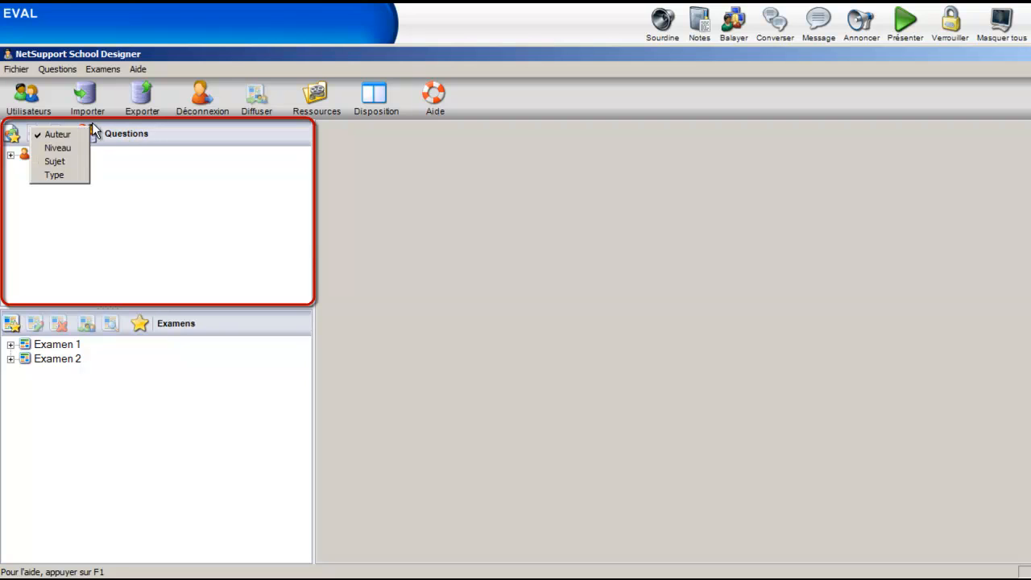
pyautogui.click(77, 132)
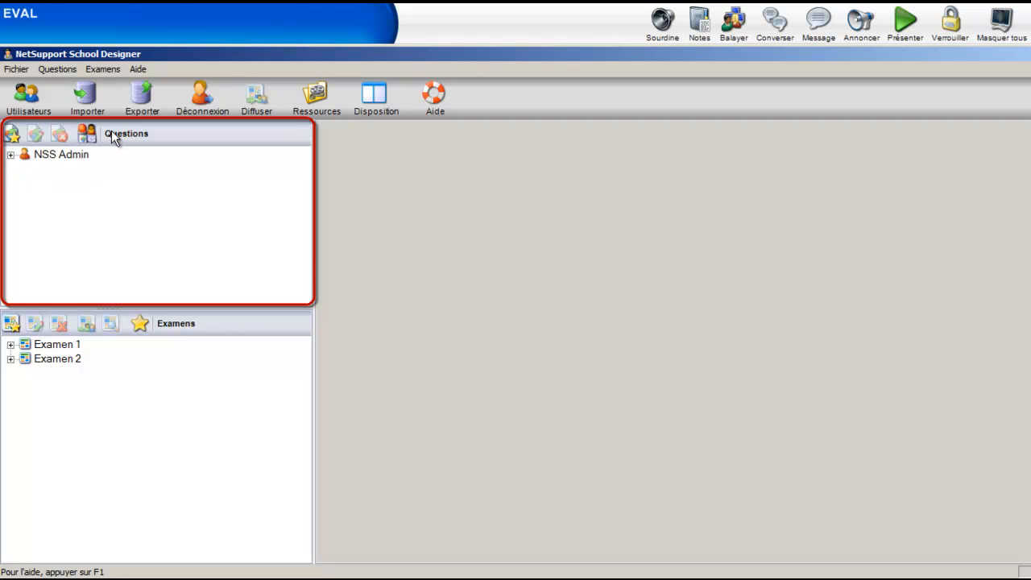
pyautogui.click(88, 133)
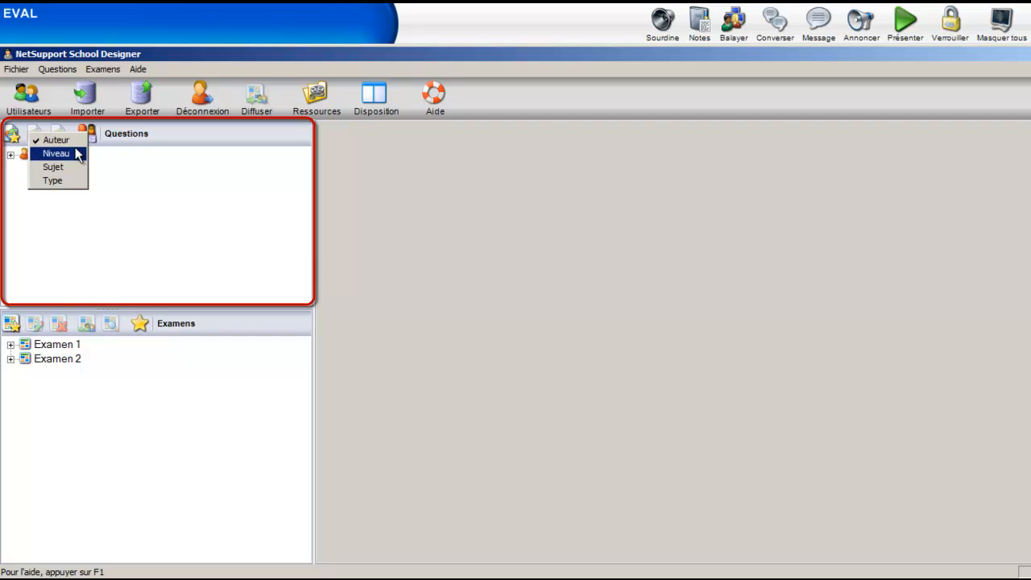
pyautogui.click(77, 153)
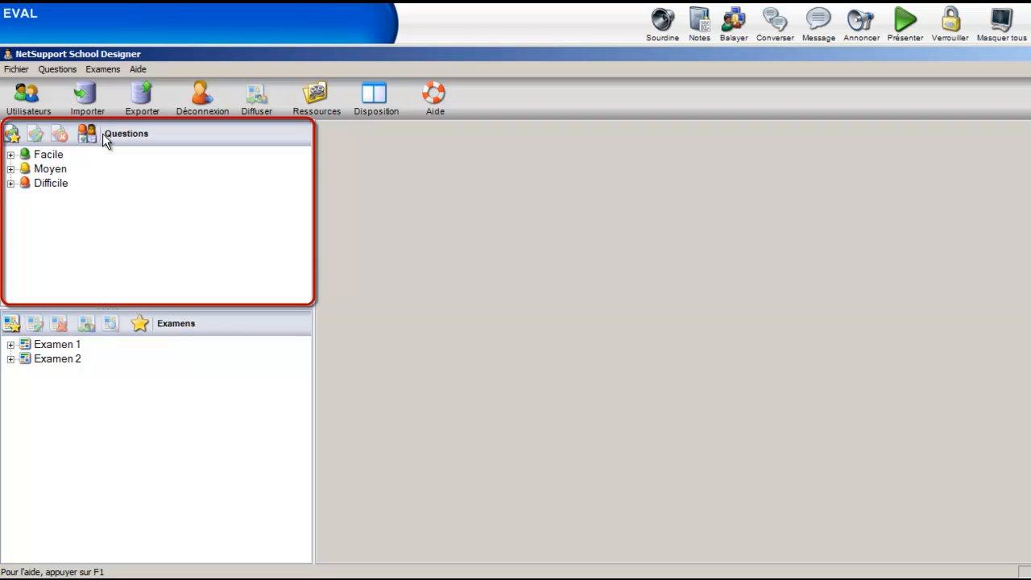
pyautogui.click(89, 131)
pyautogui.click(71, 167)
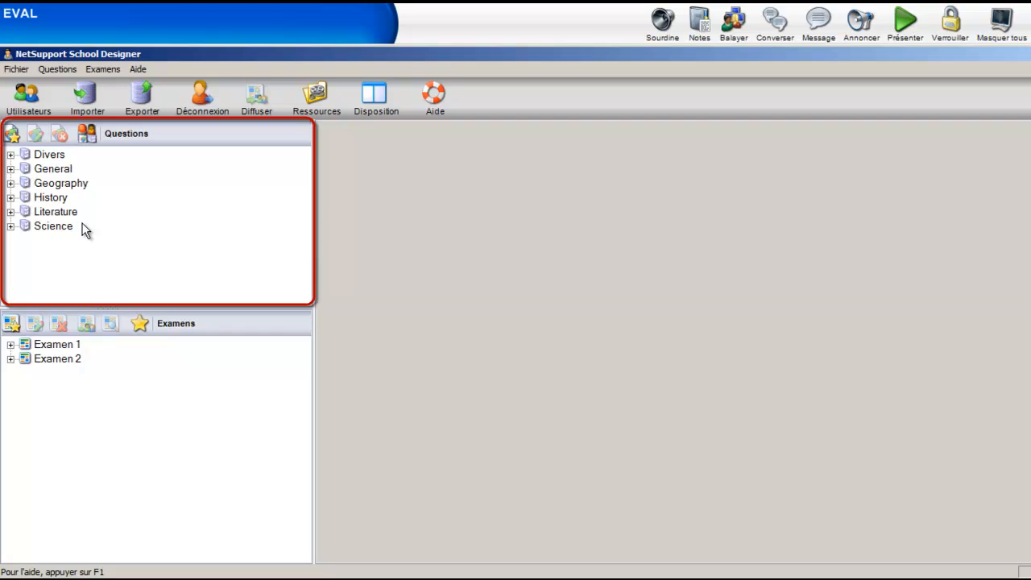
pyautogui.click(89, 132)
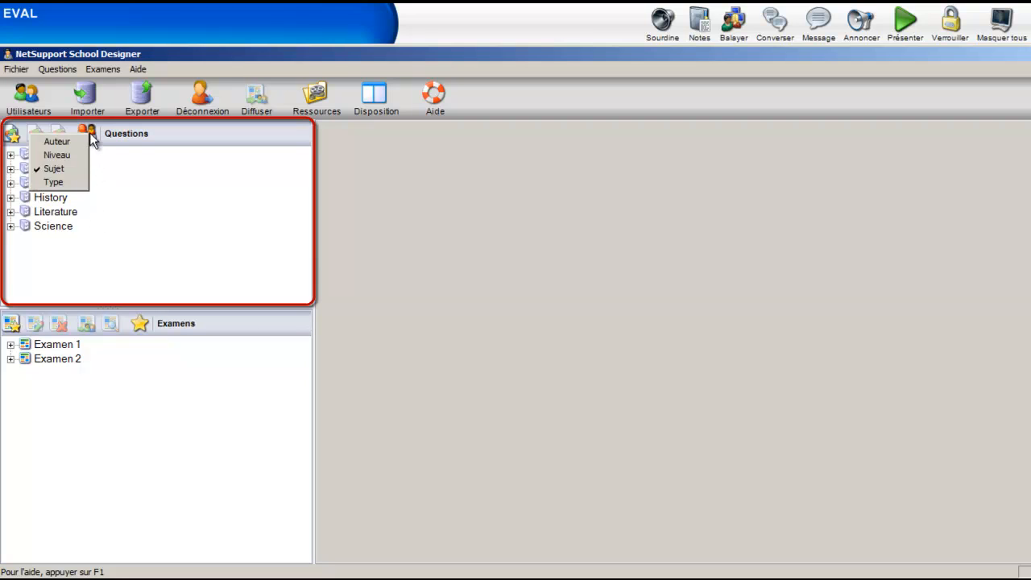
pyautogui.click(71, 182)
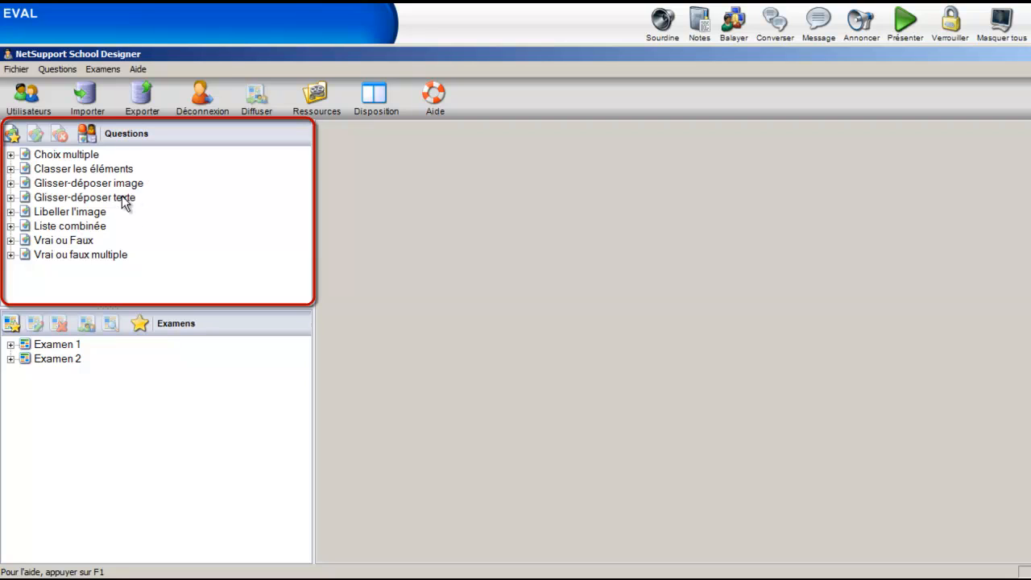
# Start a new question, look over the descriptions of the question types and choose Liste combinée
pyautogui.click(13, 135)
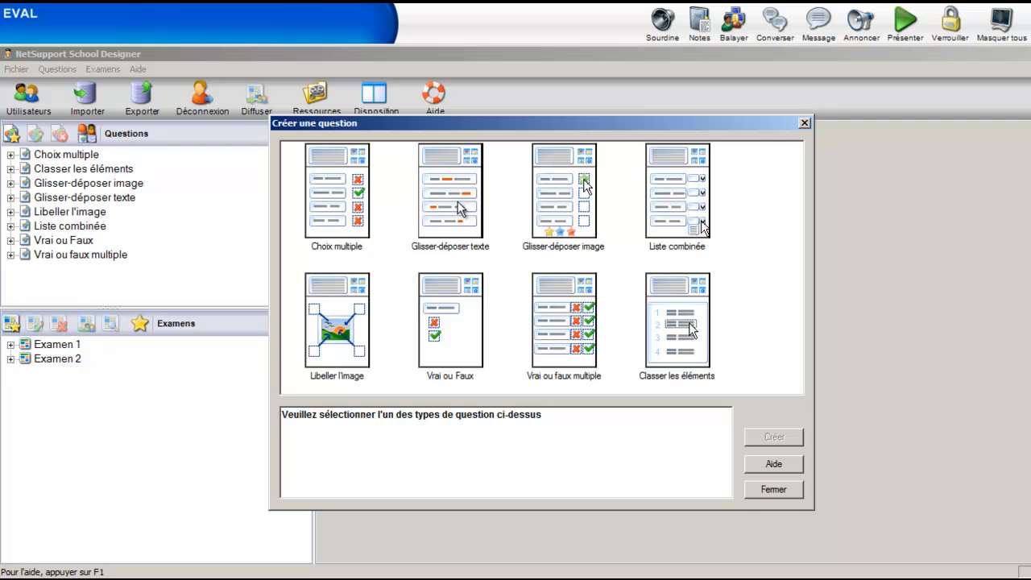
pyautogui.click(480, 188)
pyautogui.click(548, 193)
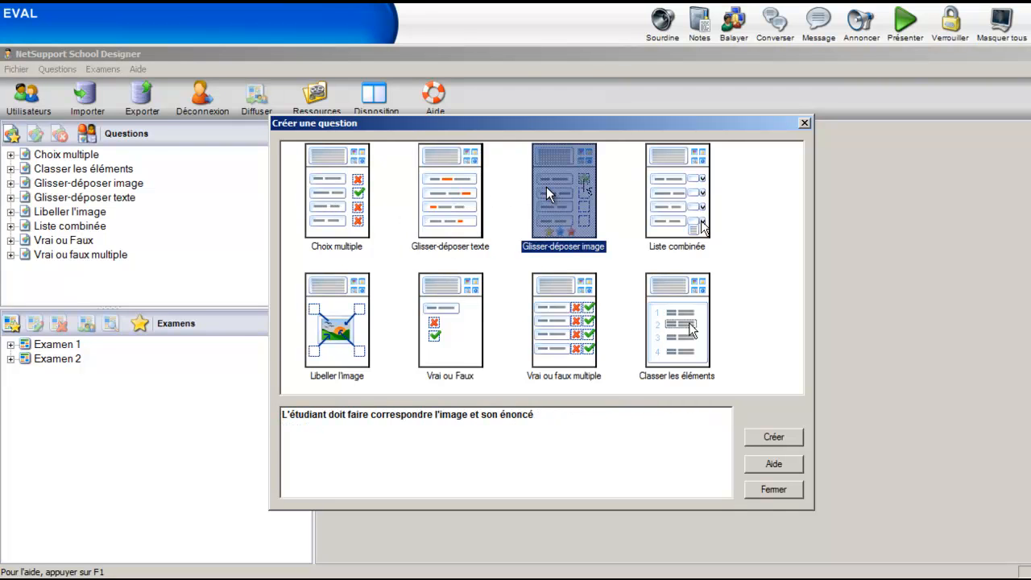
pyautogui.click(667, 219)
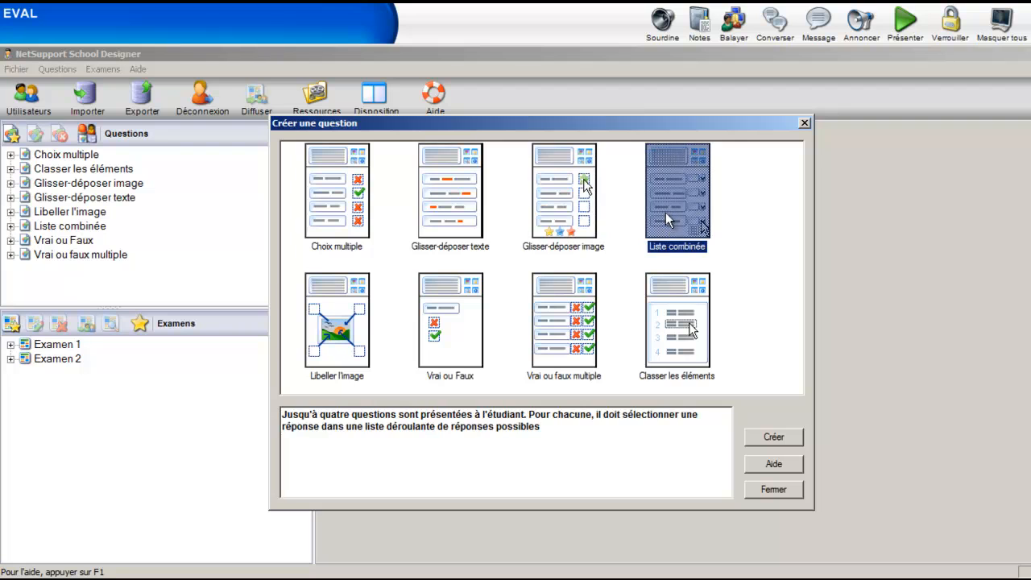
pyautogui.click(664, 314)
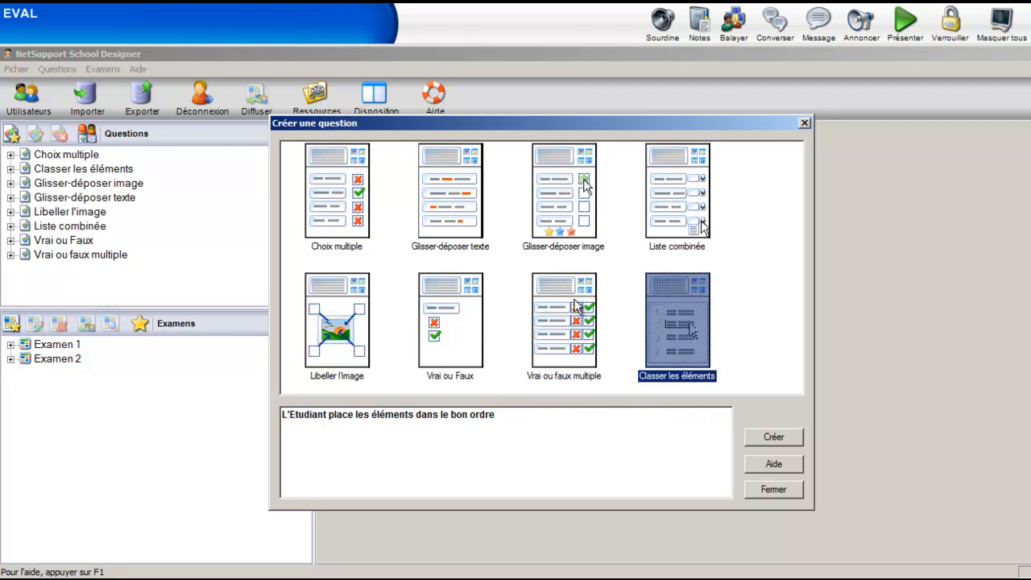
pyautogui.click(576, 307)
pyautogui.click(472, 322)
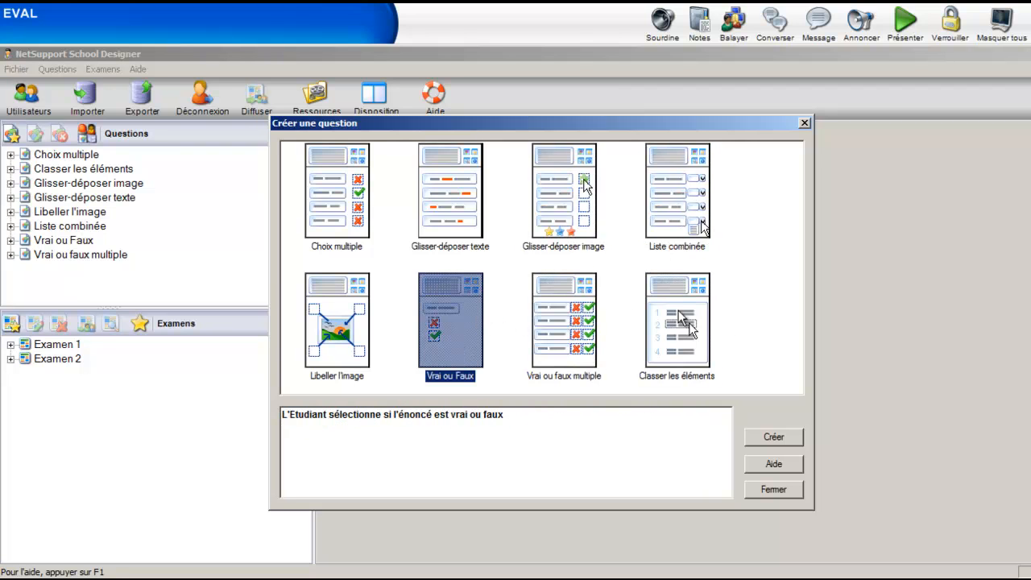
pyautogui.doubleClick(676, 185)
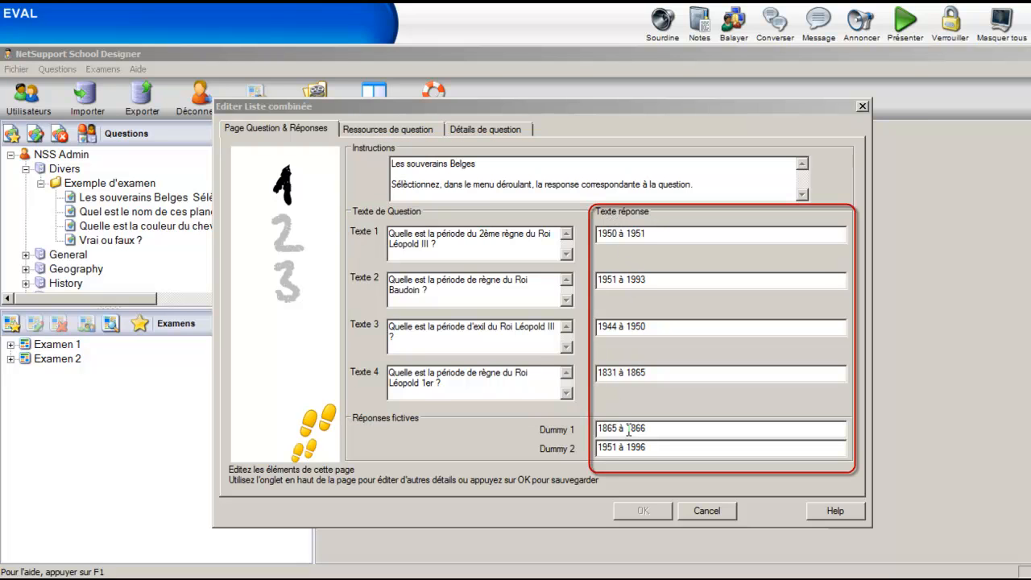
# Review the question's resources and details, trying Mode d'observation on and off, and save the Liste combinée question
pyautogui.click(368, 130)
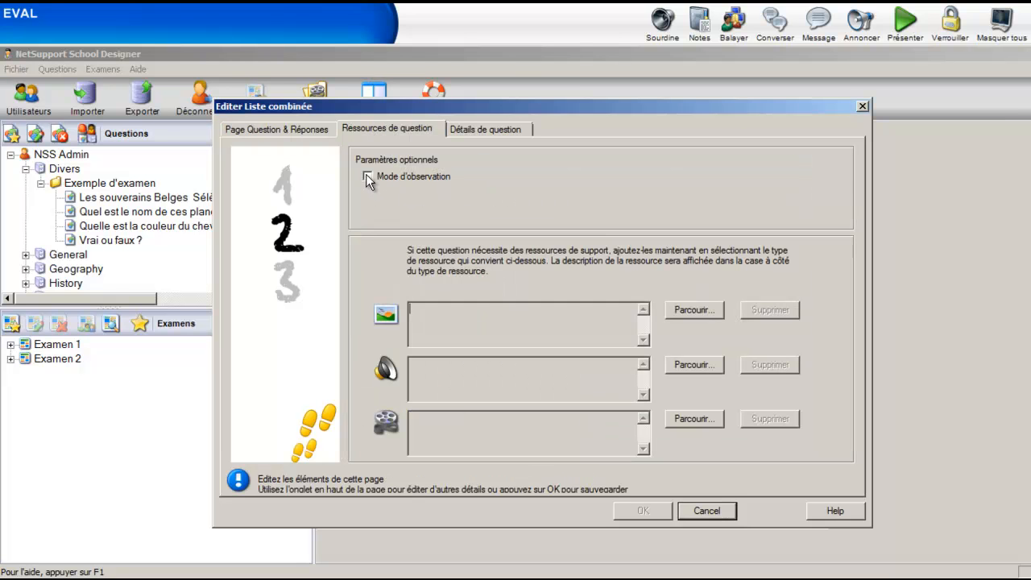
pyautogui.click(367, 176)
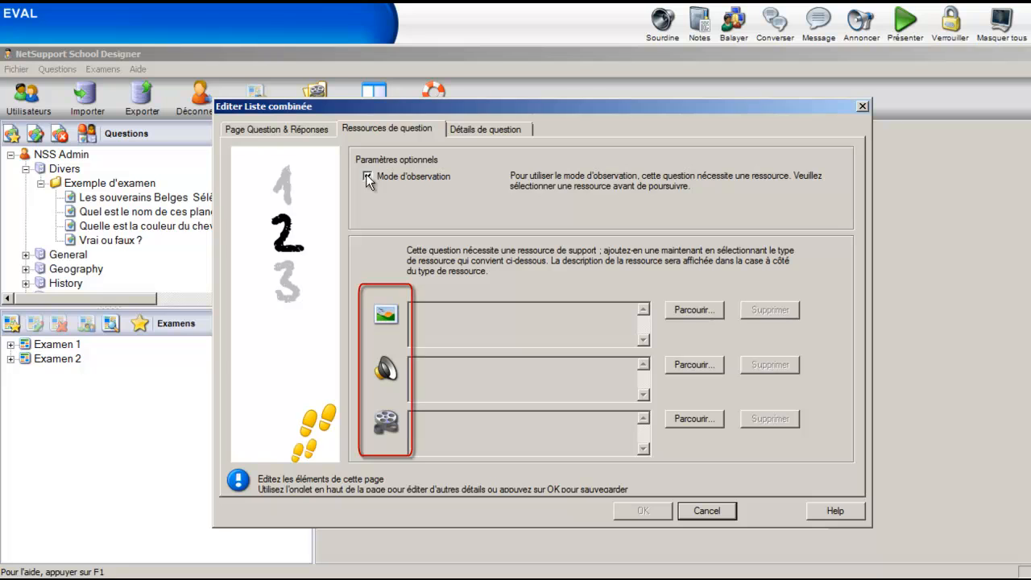
pyautogui.click(368, 176)
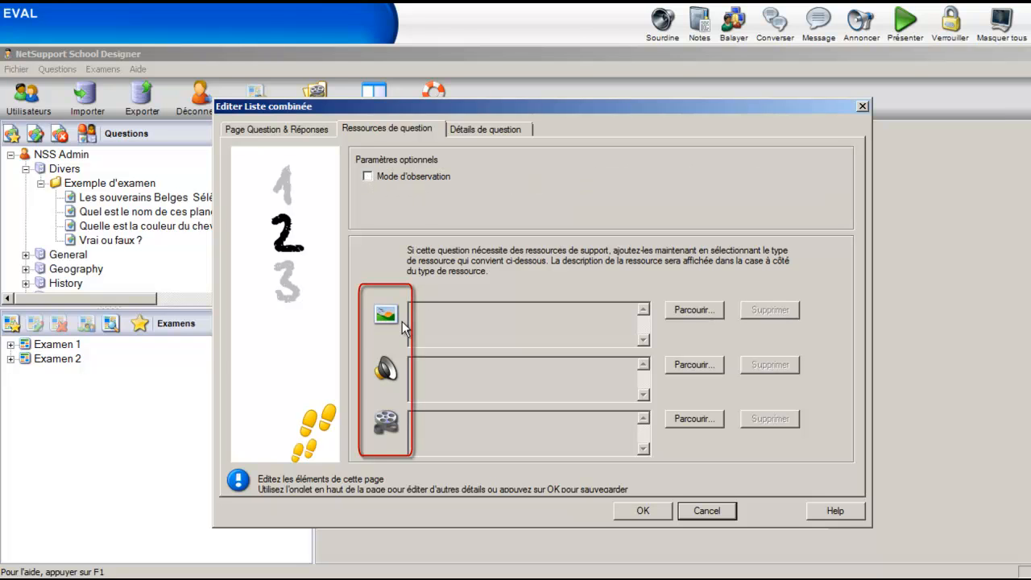
pyautogui.click(507, 131)
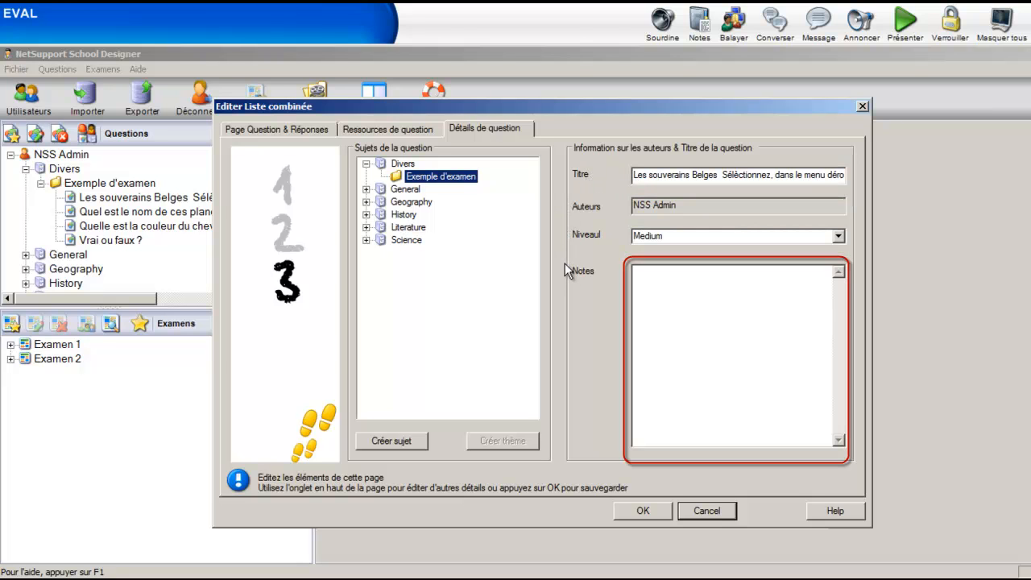
pyautogui.click(629, 514)
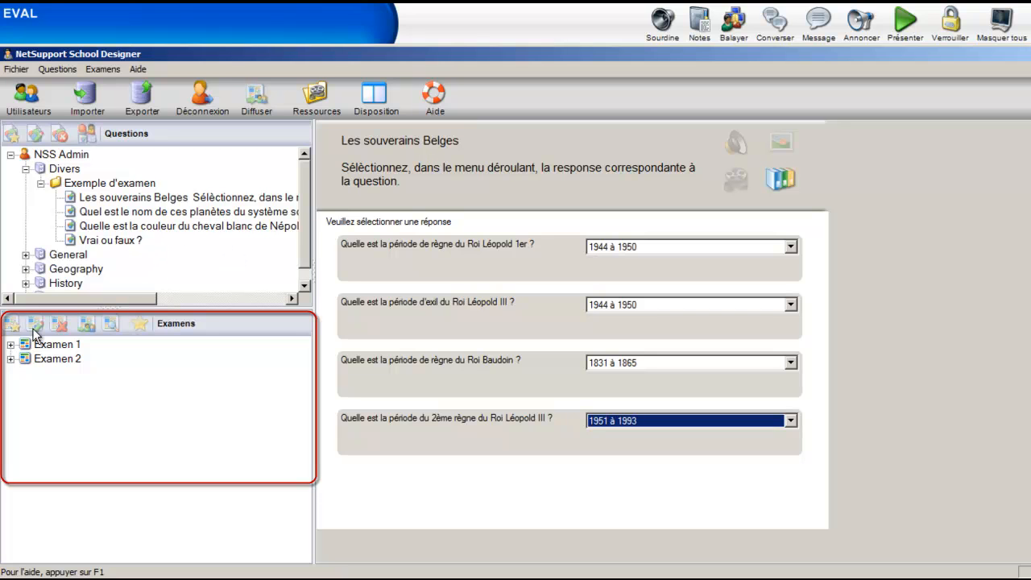
# Create a timed exam titled "Examen 3" with the description "exemple d'examen numéro 3" and a 00:50 time limit
pyautogui.click(12, 326)
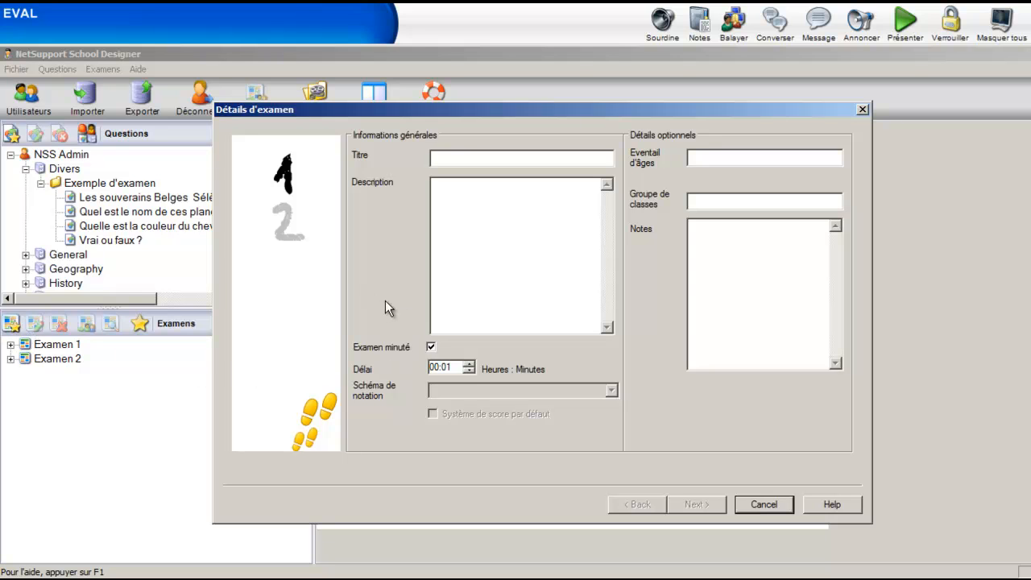
pyautogui.write('Examen 3')
pyautogui.click(433, 219)
pyautogui.write("exemple d'examen numéro 3")
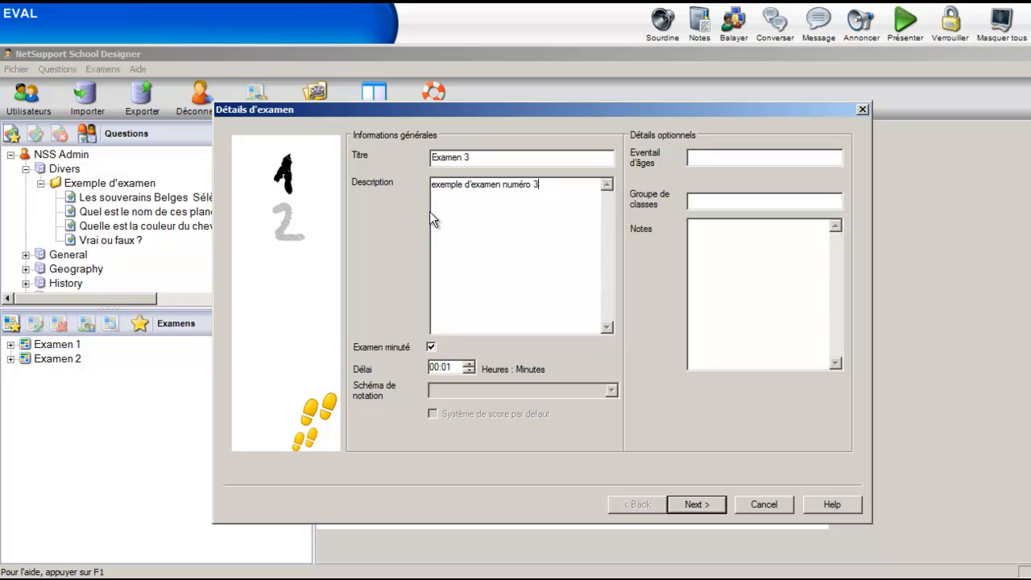
pyautogui.click(448, 368)
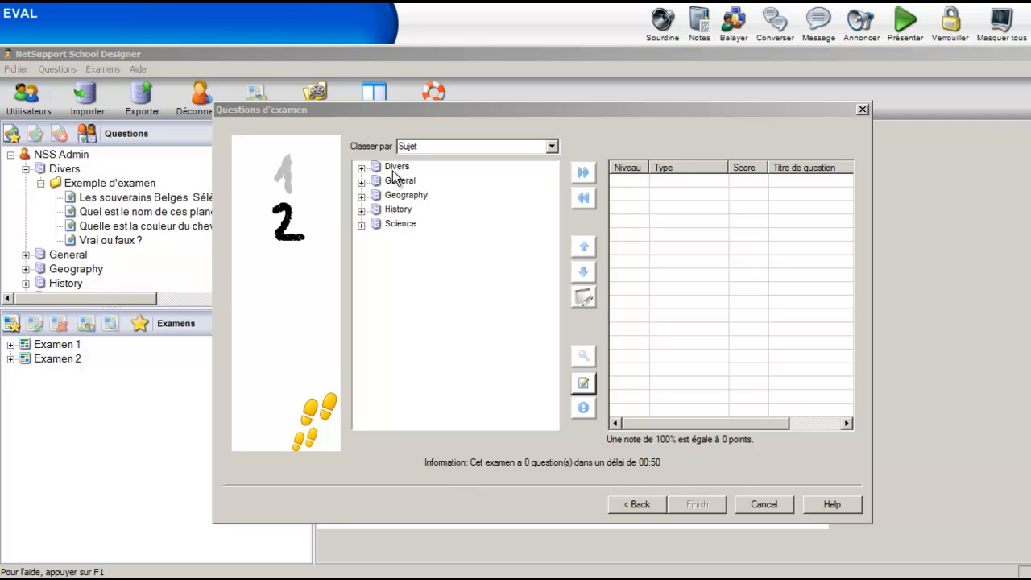
# Add all four questions from Exemple d'examen under Divers to the exam
pyautogui.click(361, 168)
pyautogui.click(376, 182)
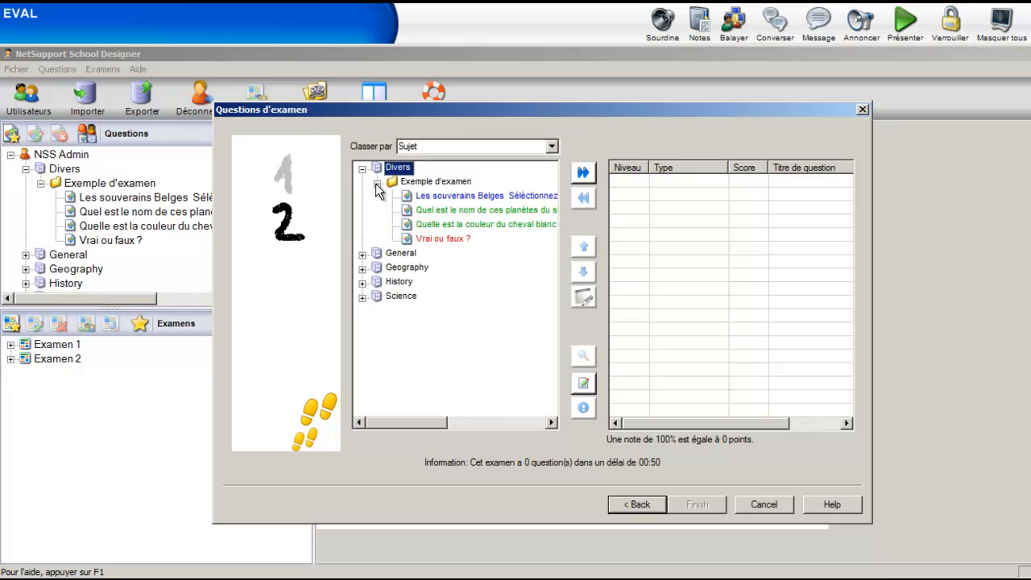
pyautogui.click(423, 197)
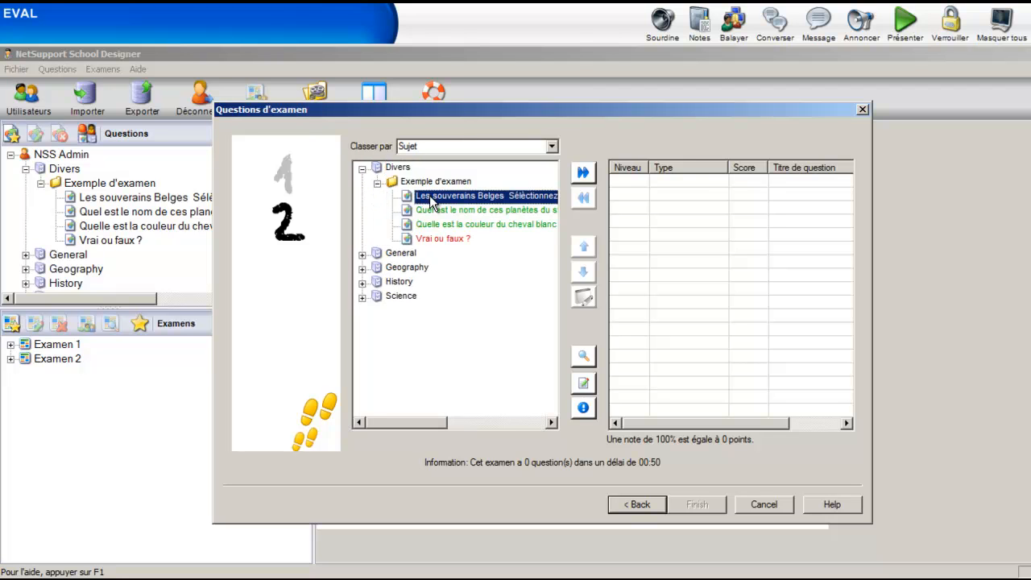
pyautogui.click(581, 172)
pyautogui.click(533, 196)
pyautogui.click(582, 172)
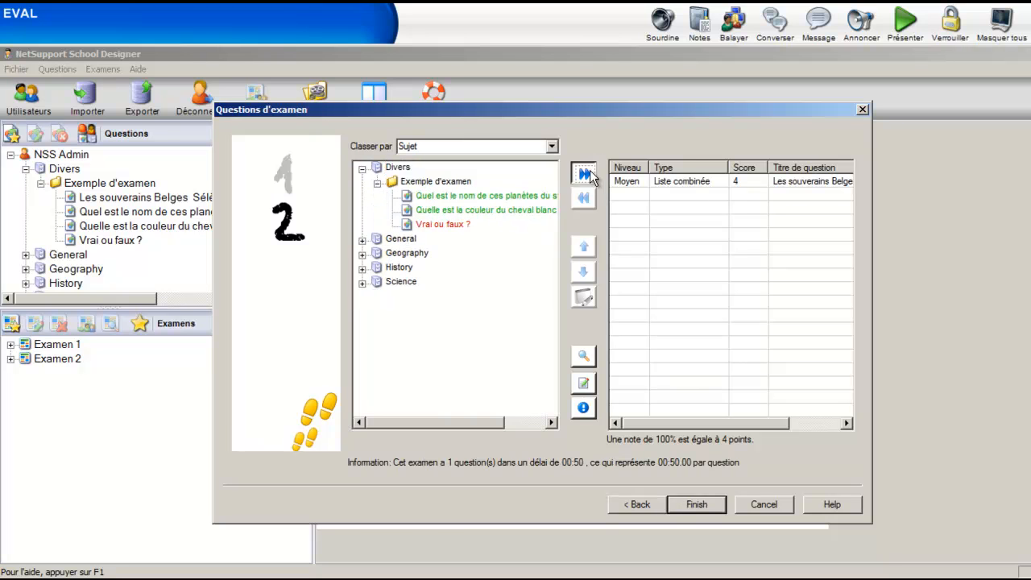
pyautogui.click(533, 197)
pyautogui.click(582, 171)
pyautogui.click(445, 196)
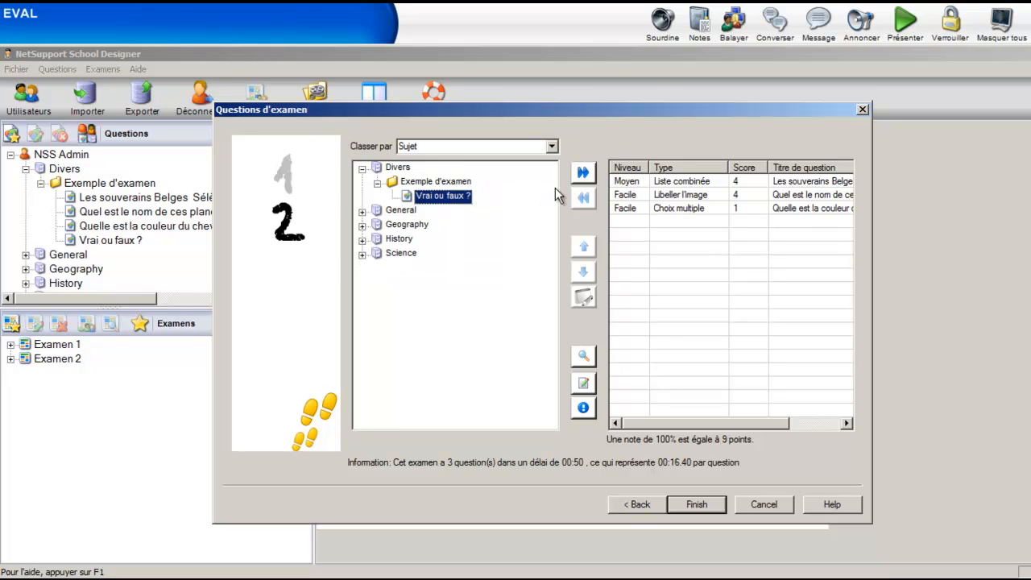
pyautogui.click(582, 172)
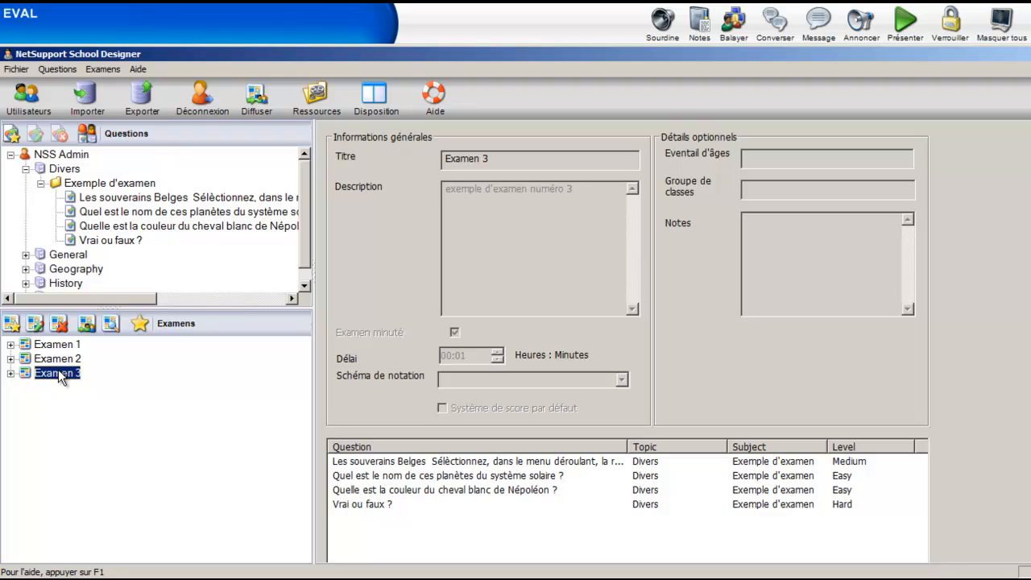
# Preview Examen 3 and answer 1944 à 1950 for Léopold III's second reign and 1865 à 1866 for his exile
pyautogui.rightClick(60, 377)
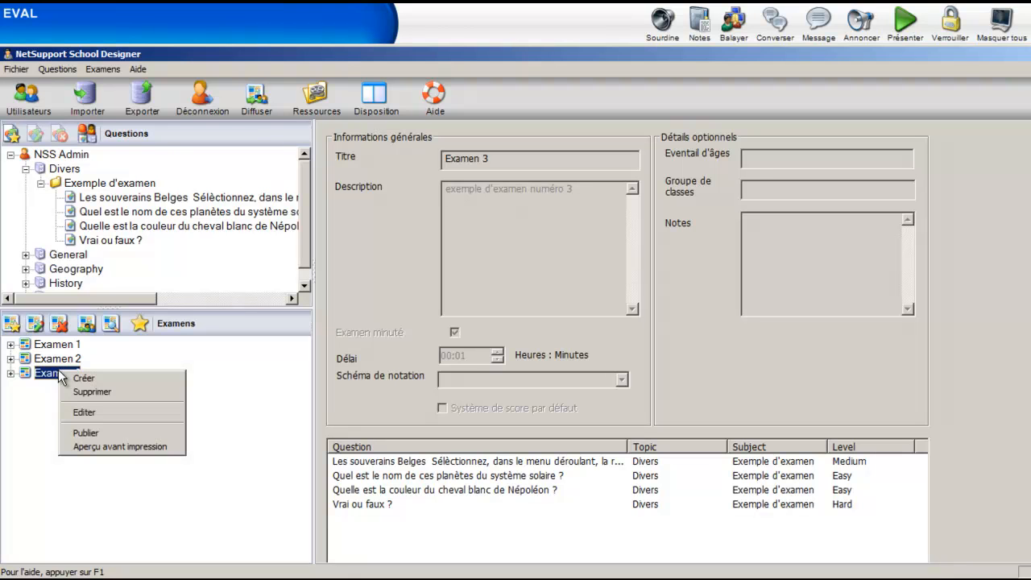
pyautogui.click(94, 447)
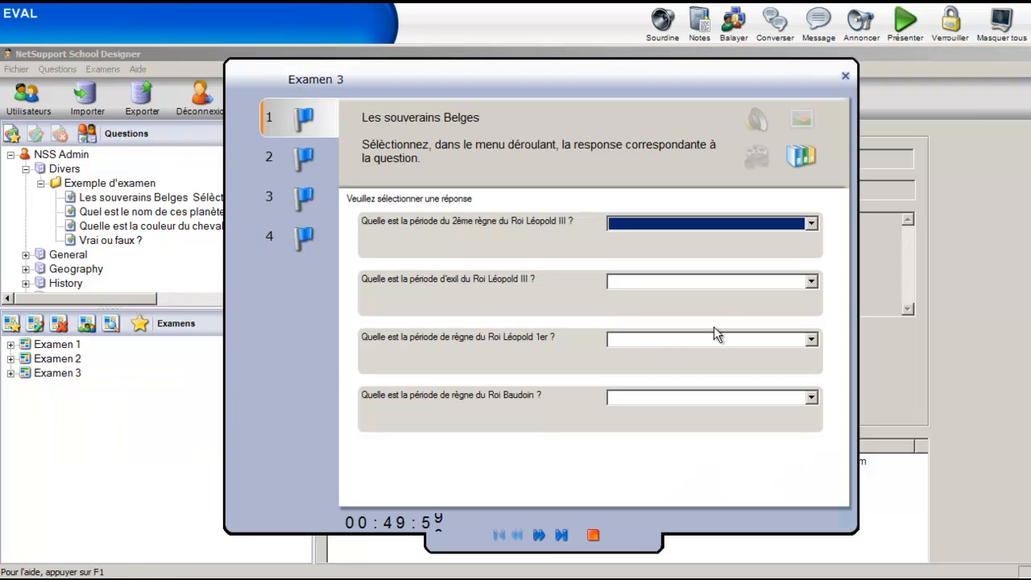
pyautogui.click(810, 225)
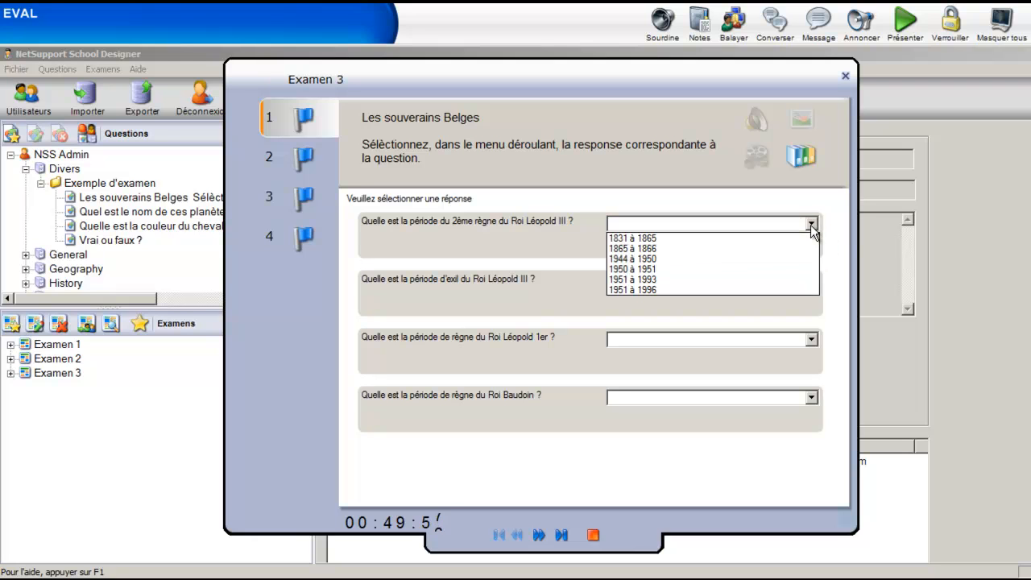
pyautogui.click(774, 259)
pyautogui.click(810, 282)
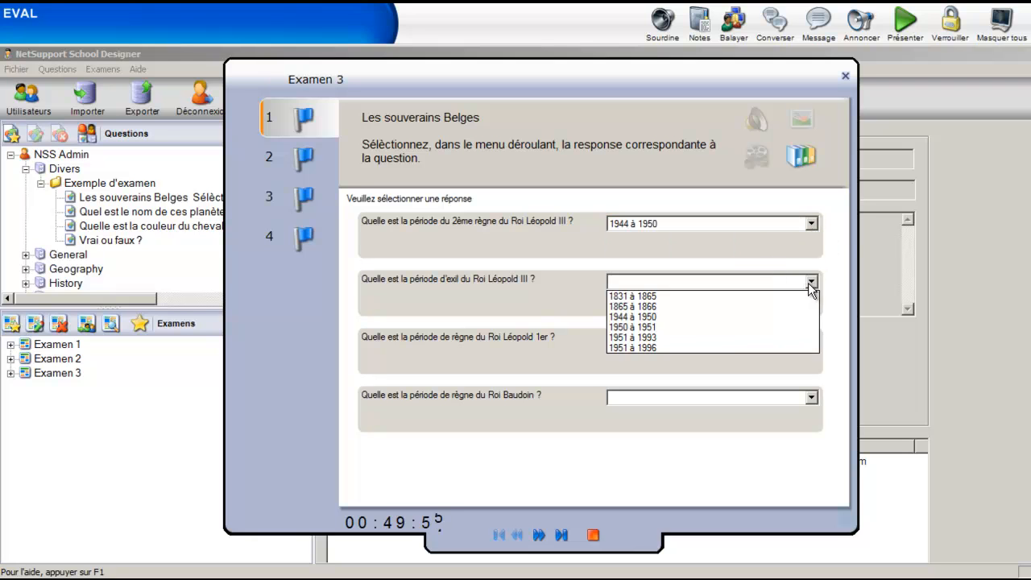
pyautogui.click(751, 305)
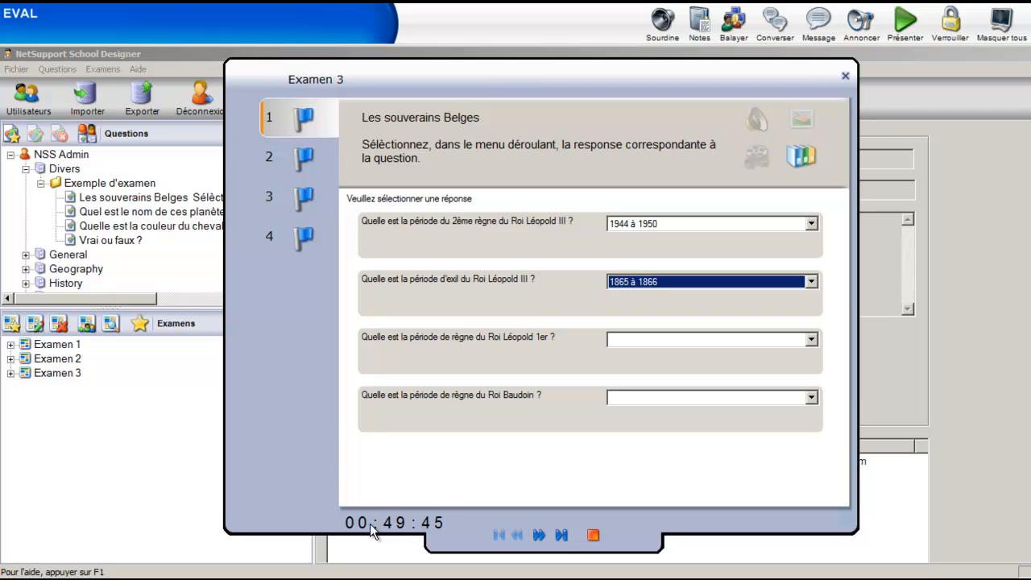
# In question 2, place the Mars label below the small reddish planet and the Neptune label above the orange planet nearer the sun
pyautogui.click(303, 161)
pyautogui.moveTo(373, 473); pyautogui.dragTo(547, 418)
pyautogui.moveTo(367, 461); pyautogui.dragTo(556, 415)
pyautogui.moveTo(373, 459); pyautogui.dragTo(485, 302)
pyautogui.click(367, 459)
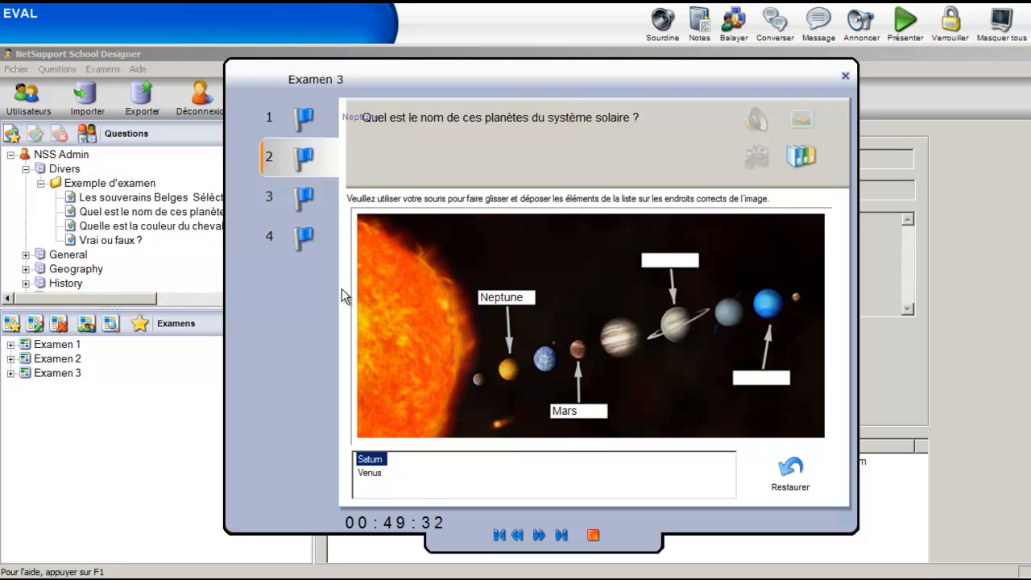
# Answer question 3 about Napoleon's horse with Blanc and open its attached image
pyautogui.click(309, 207)
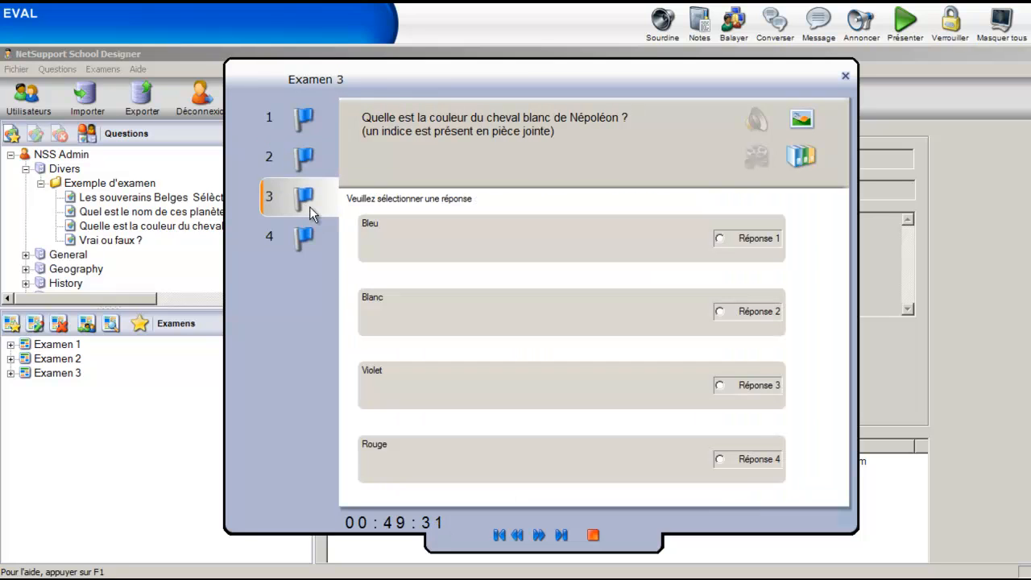
pyautogui.click(720, 312)
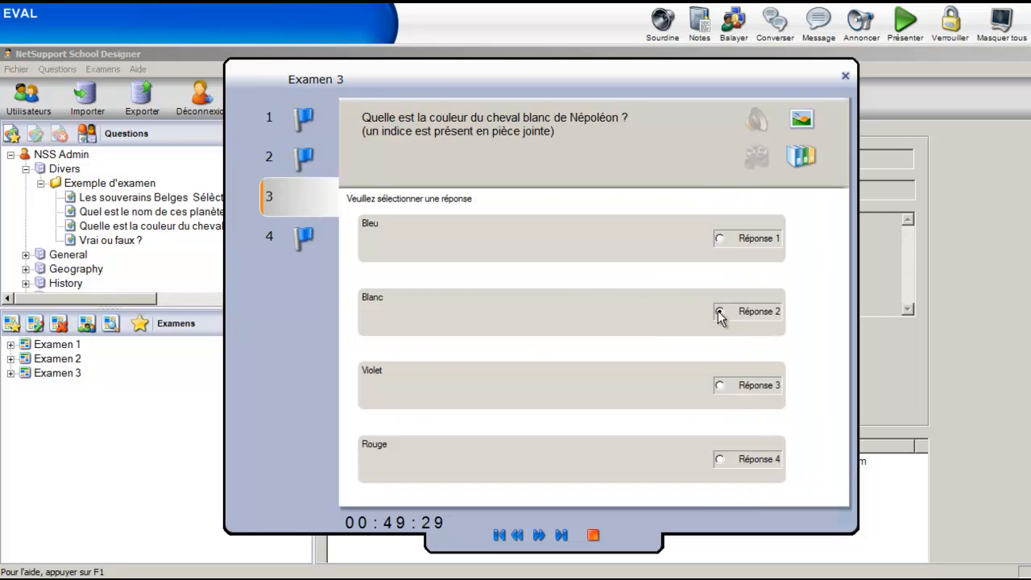
pyautogui.click(803, 119)
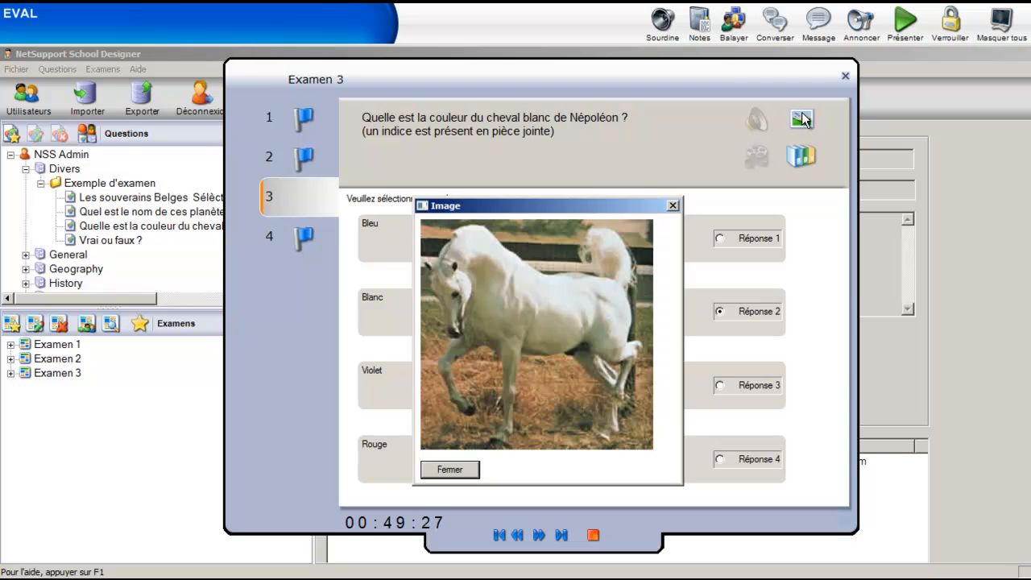
# In question 4, mark the mosquito and day-length statements true and the elephant and Kama-sutra statements false, and end the preview
pyautogui.click(465, 472)
pyautogui.click(301, 239)
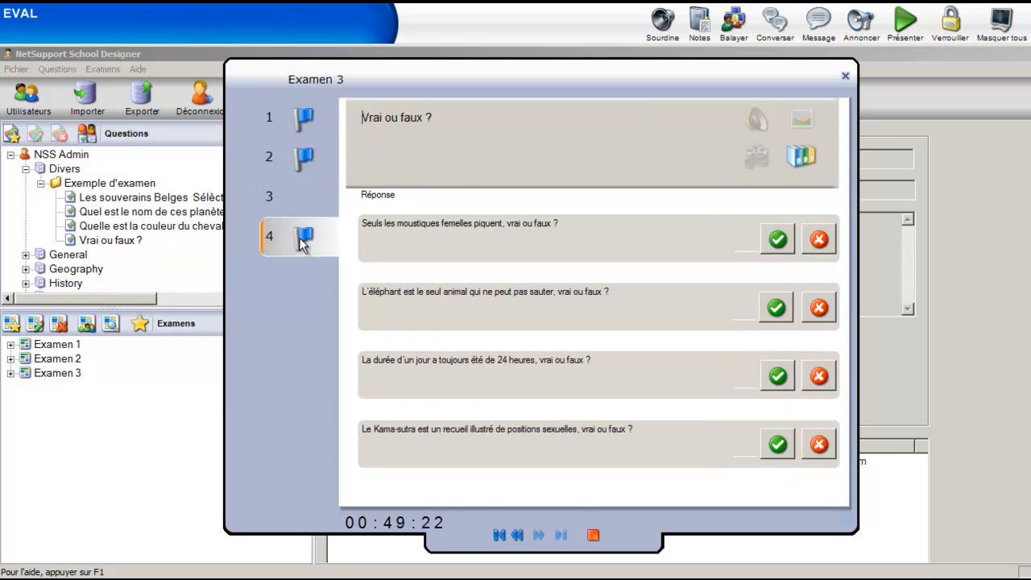
pyautogui.click(777, 240)
pyautogui.click(812, 313)
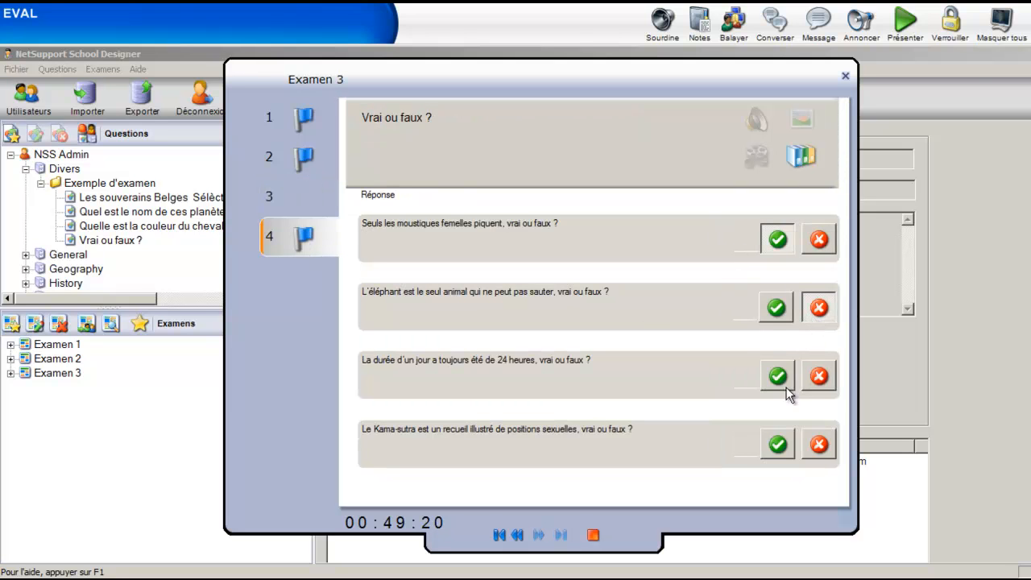
pyautogui.click(778, 376)
pyautogui.click(817, 442)
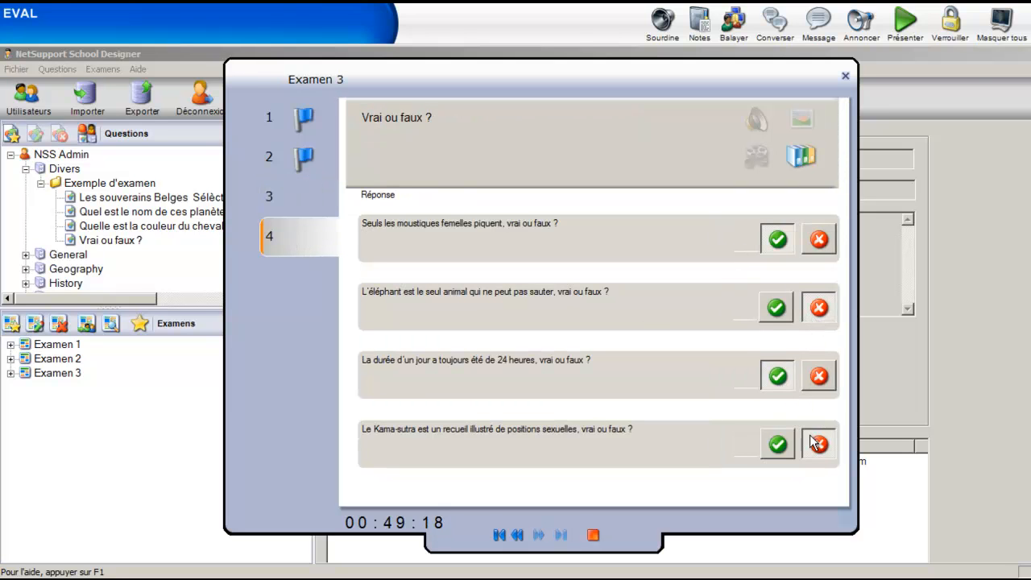
pyautogui.click(593, 535)
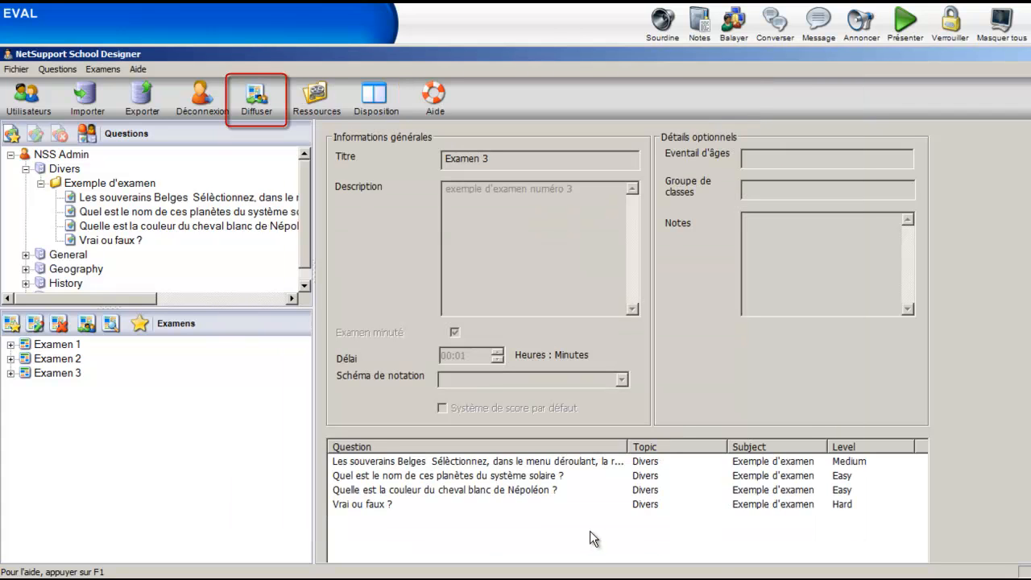
# Publish Examen 3 with its four questions
pyautogui.click(266, 109)
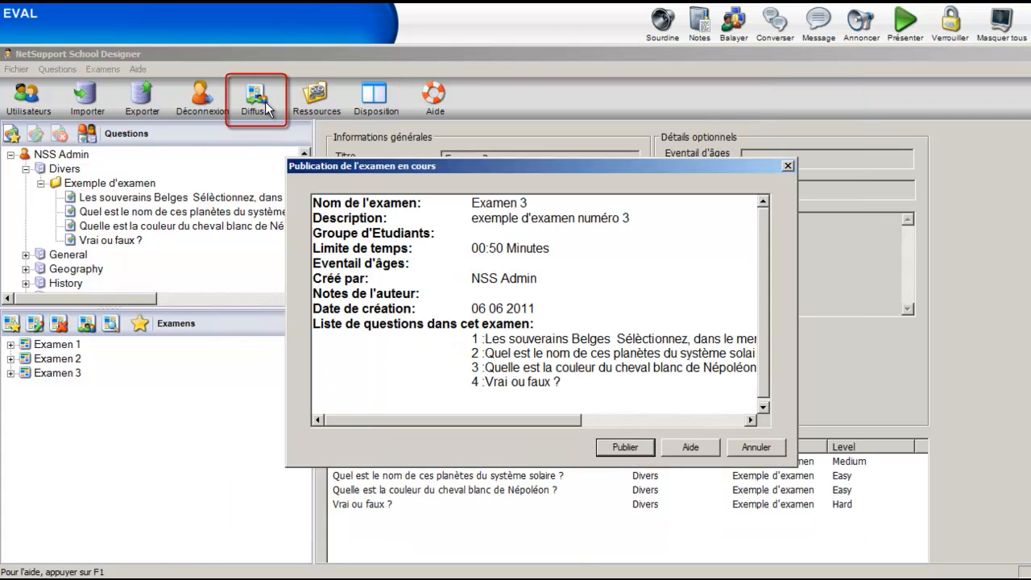
pyautogui.click(637, 450)
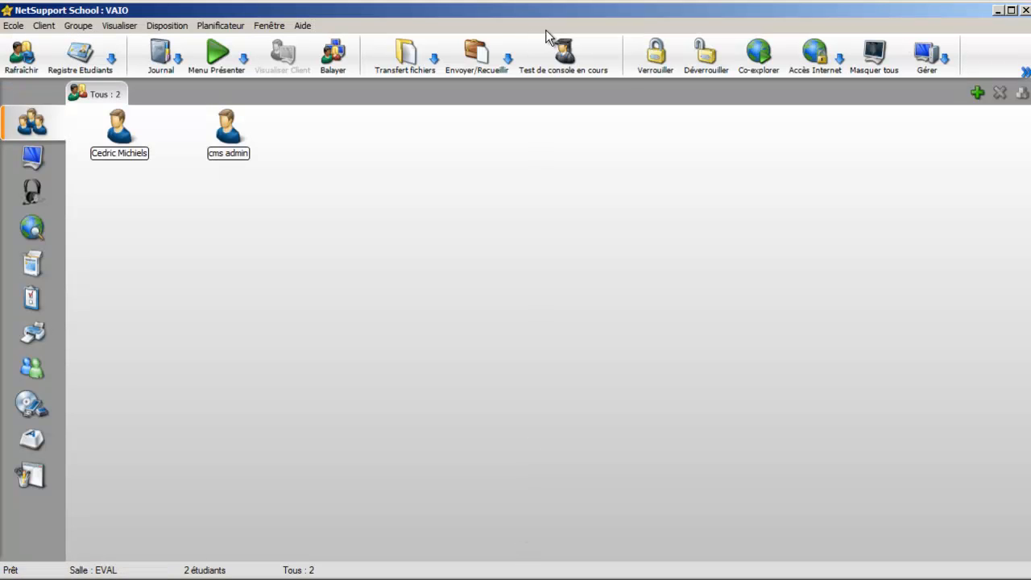
# In the NetSupport School tutor console, set up a test session of Examen 3 for both students and start the test
pyautogui.click(571, 54)
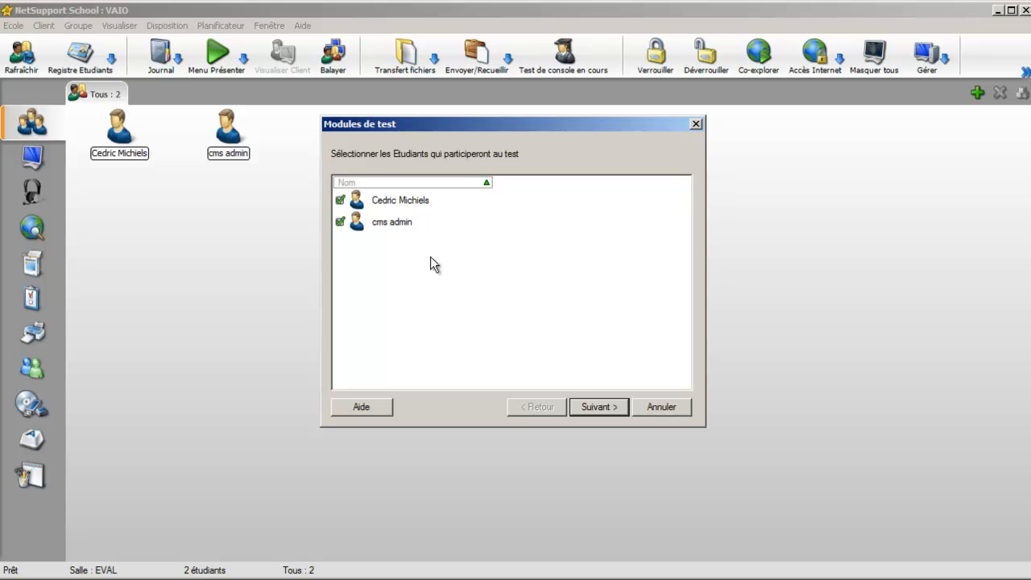
pyautogui.click(592, 408)
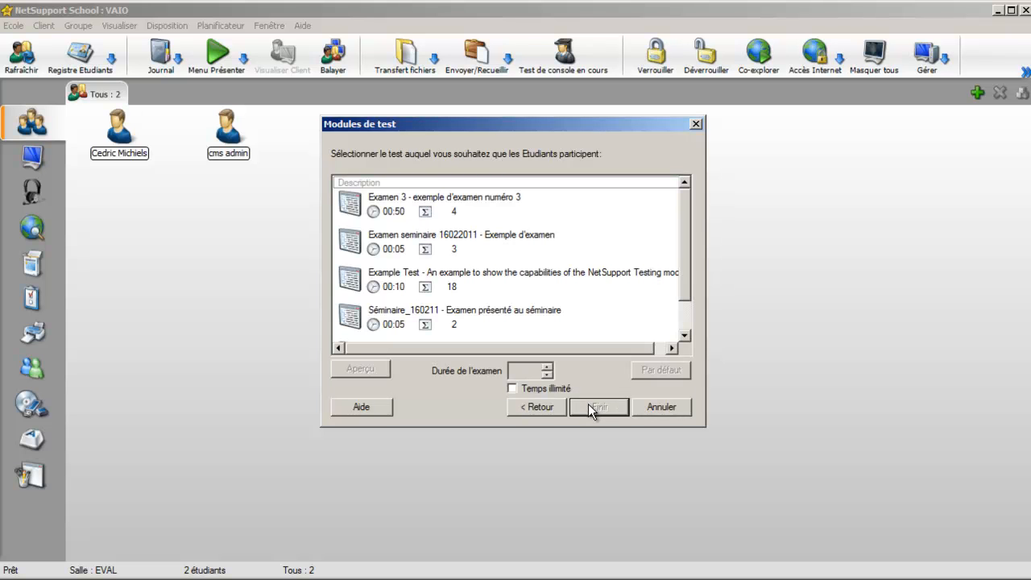
pyautogui.click(404, 198)
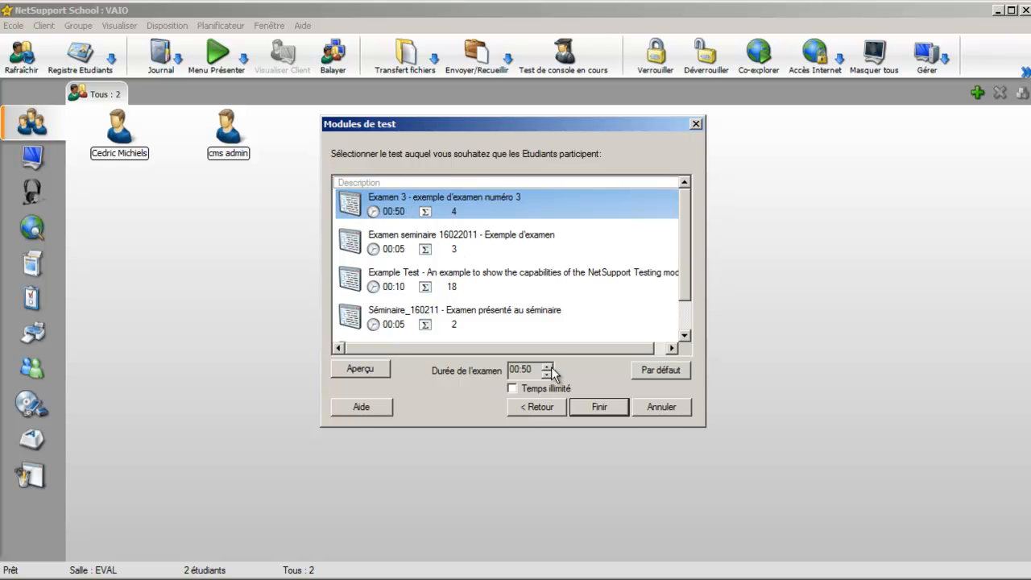
pyautogui.click(598, 407)
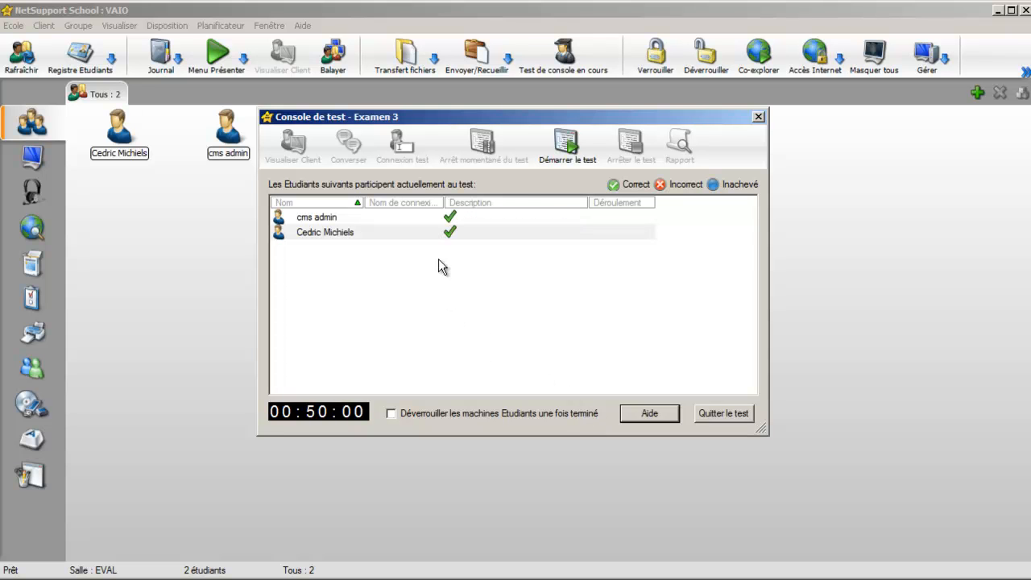
pyautogui.click(575, 153)
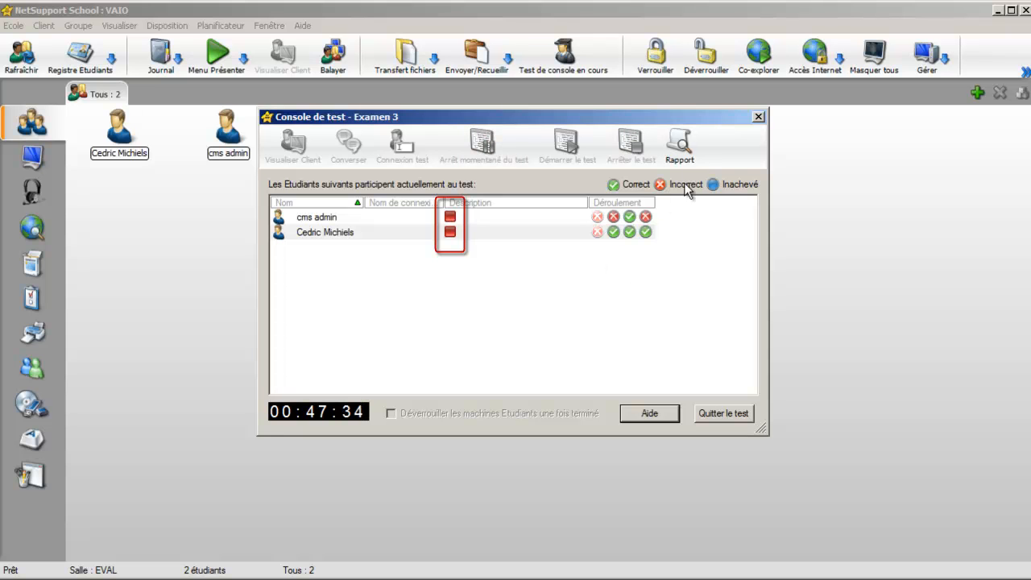
# Open the Examen 3 test report in an enlarged window and examine the second listed student's scores and answers for every question
pyautogui.click(686, 147)
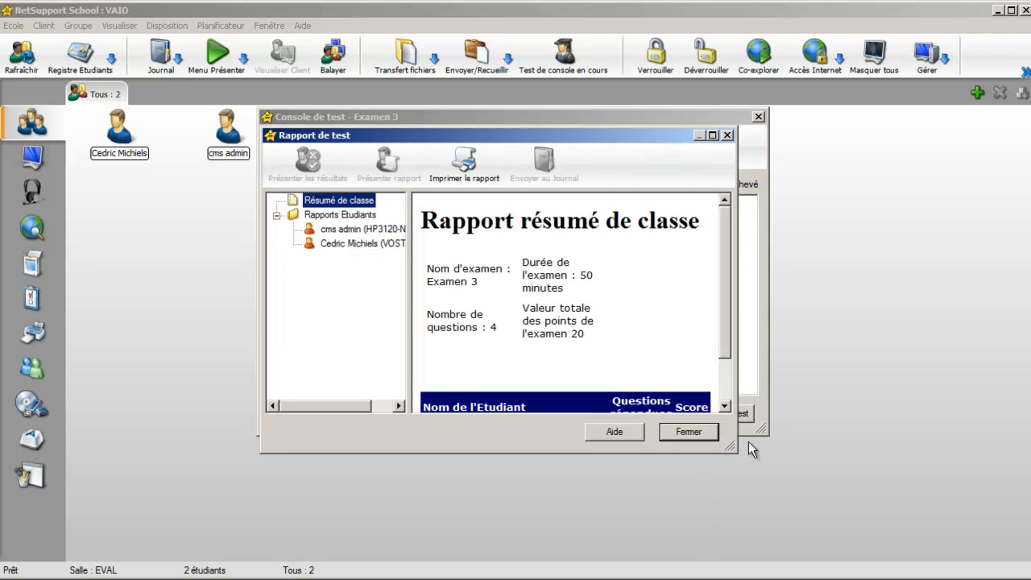
pyautogui.moveTo(731, 445); pyautogui.dragTo(923, 553)
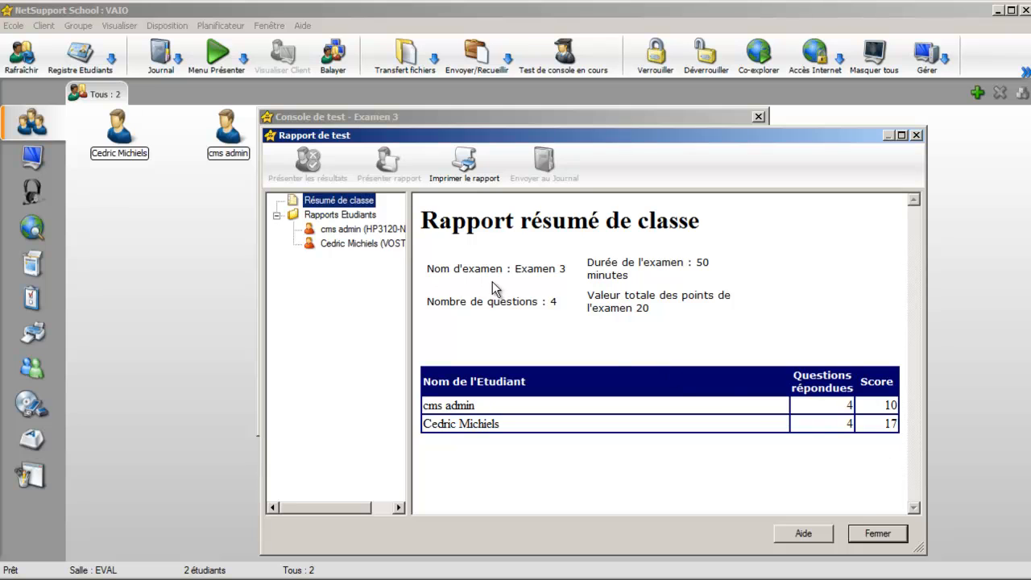
pyautogui.click(367, 245)
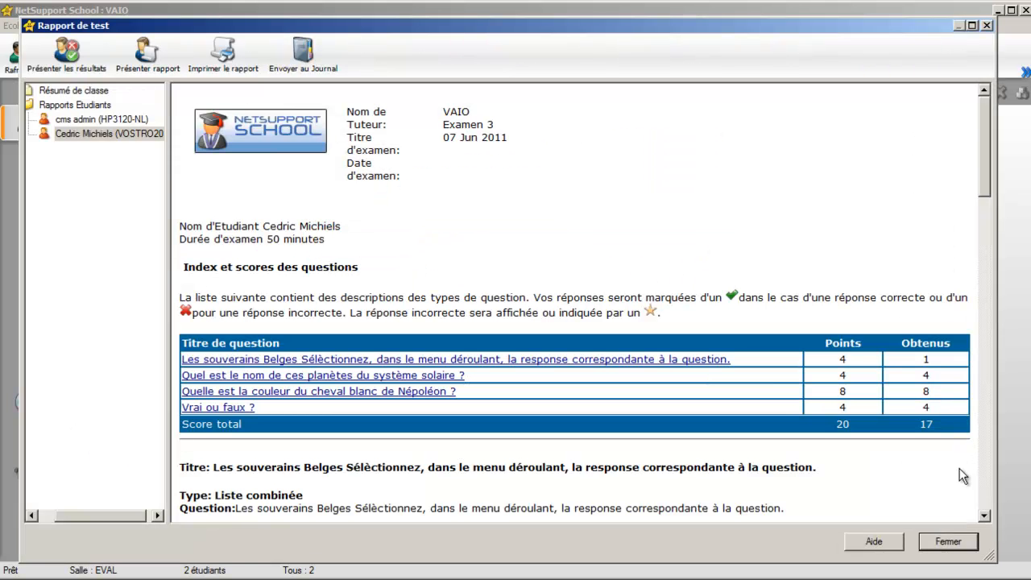
pyautogui.scroll(-5, 960, 468)
pyautogui.scroll(-2, 960, 474)
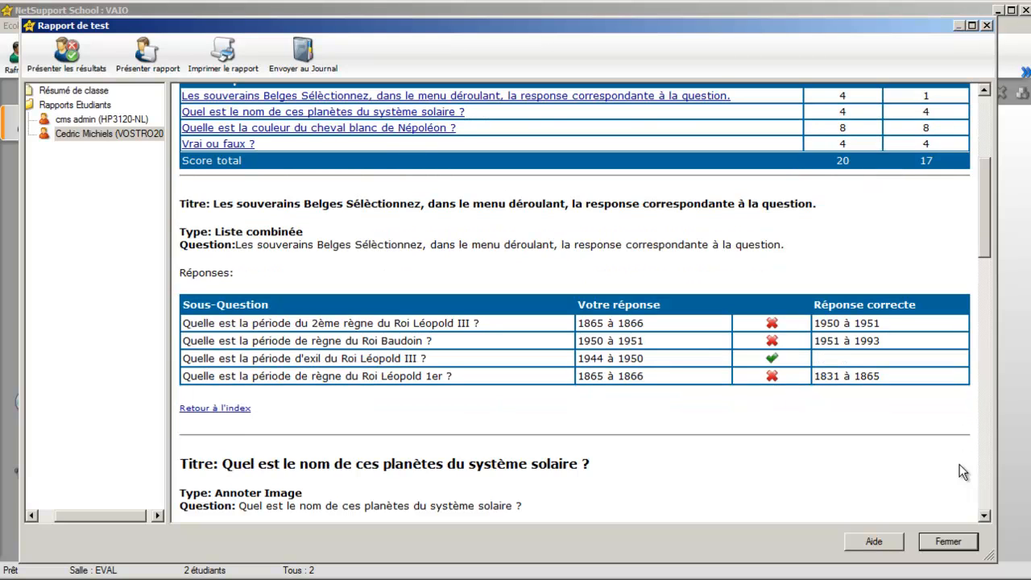
pyautogui.scroll(-6, 960, 464)
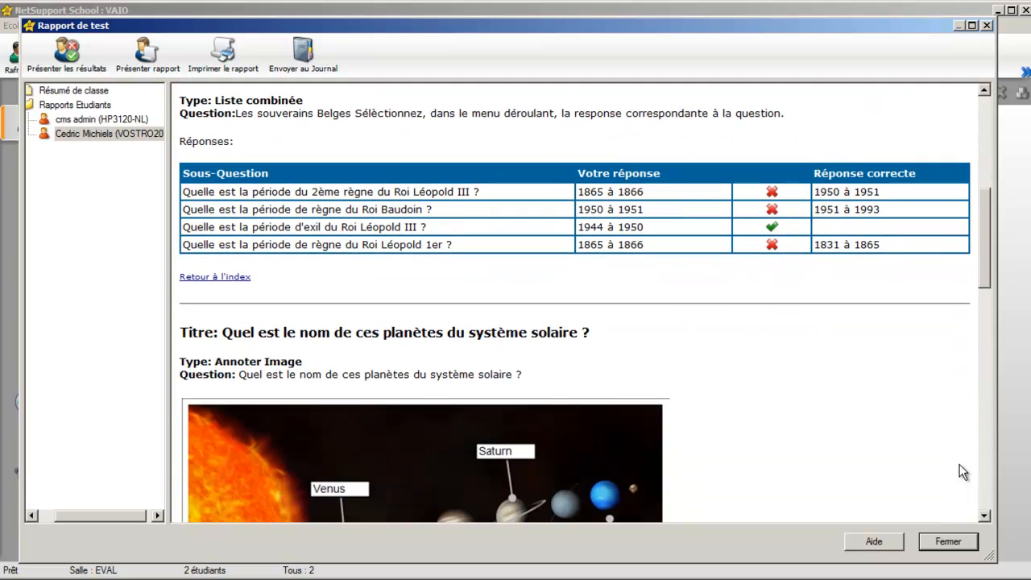
pyautogui.scroll(-10, 960, 464)
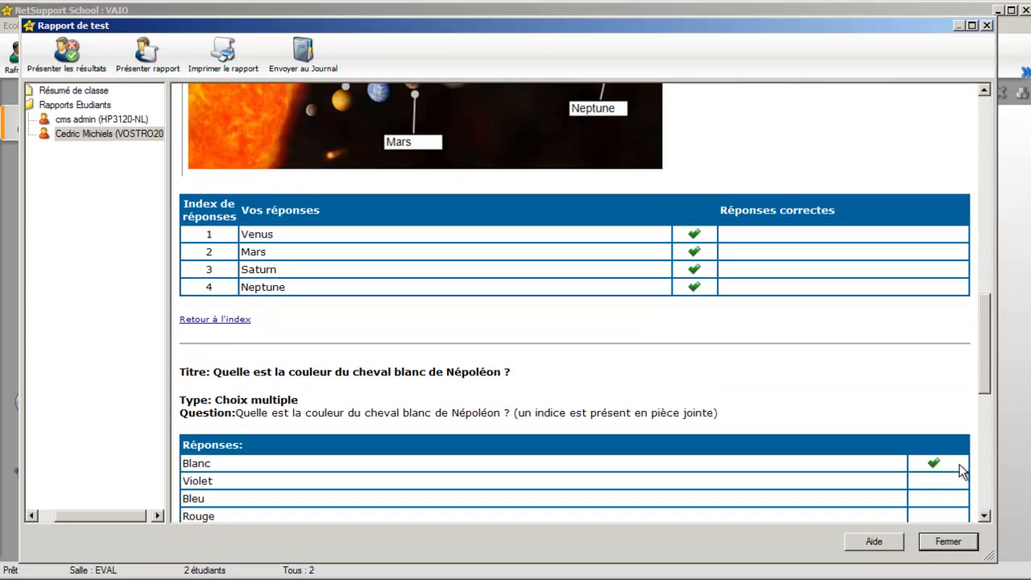
pyautogui.scroll(-8, 960, 464)
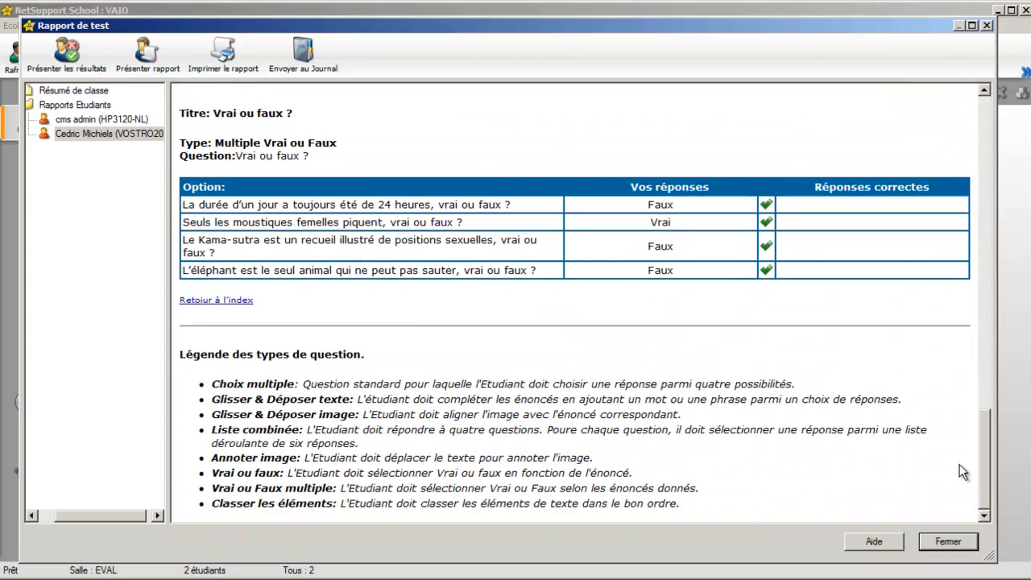